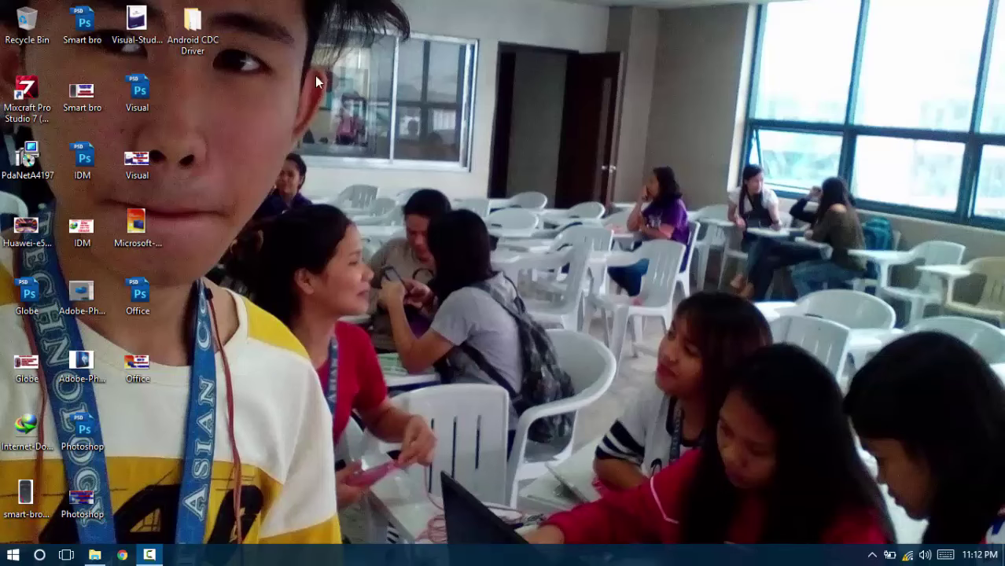
- Check the Android CDC Driver folder, then open Device Manager from the Win+X menu
double_click(202, 34)
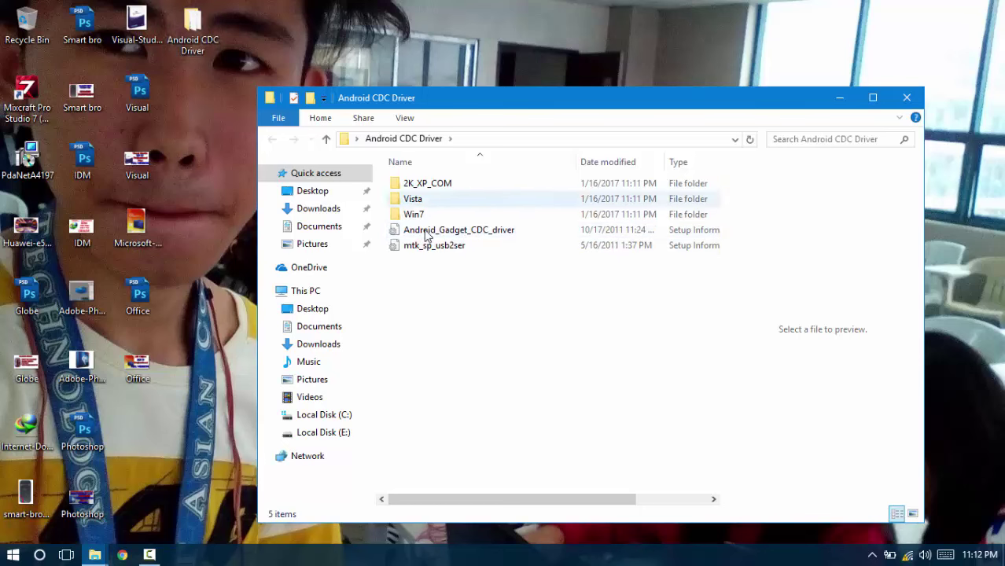
click(907, 97)
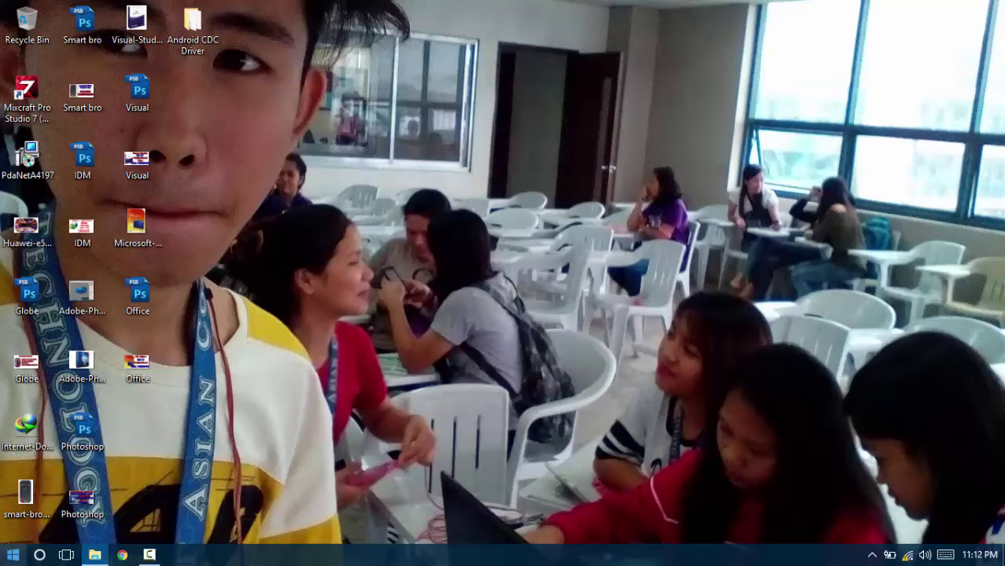
right_click(13, 555)
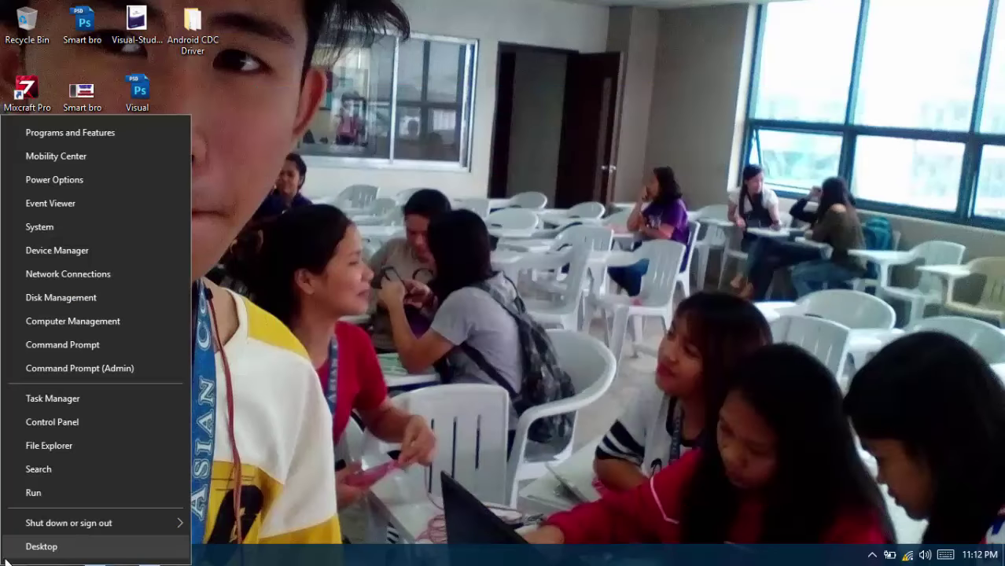
click(80, 247)
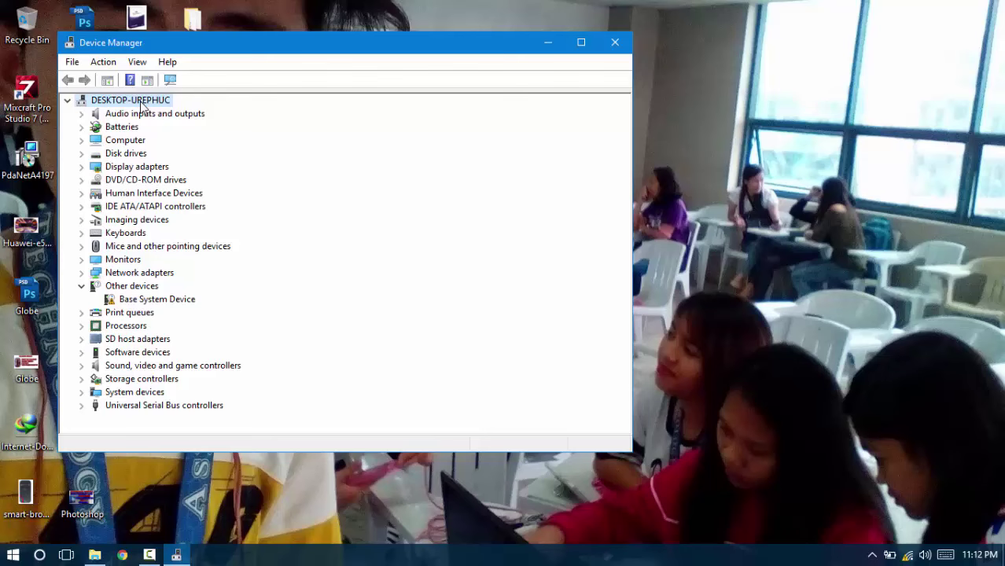
- Start the Add Legacy Hardware wizard with manual selection from Show All Devices
right_click(140, 103)
click(182, 126)
click(400, 404)
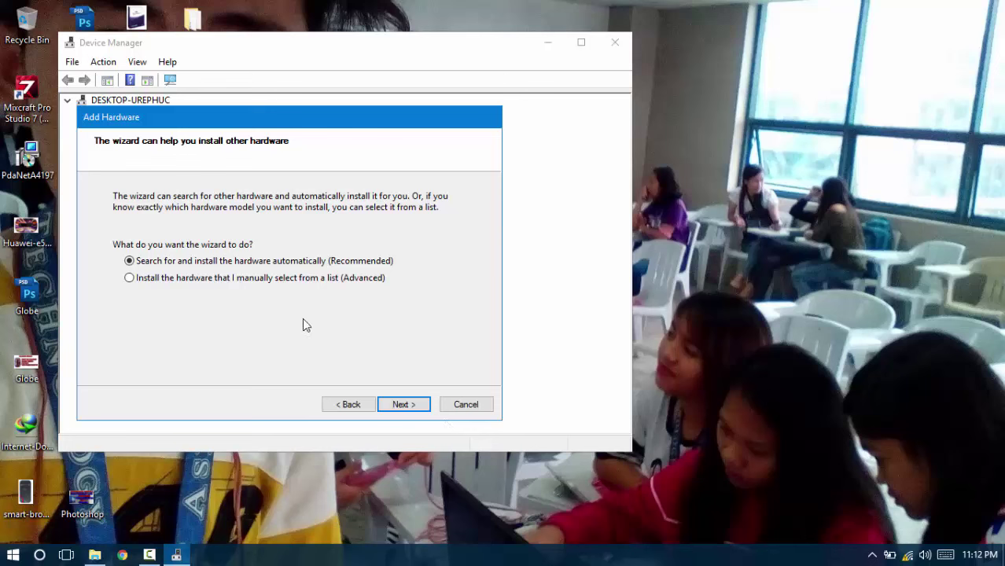
click(292, 280)
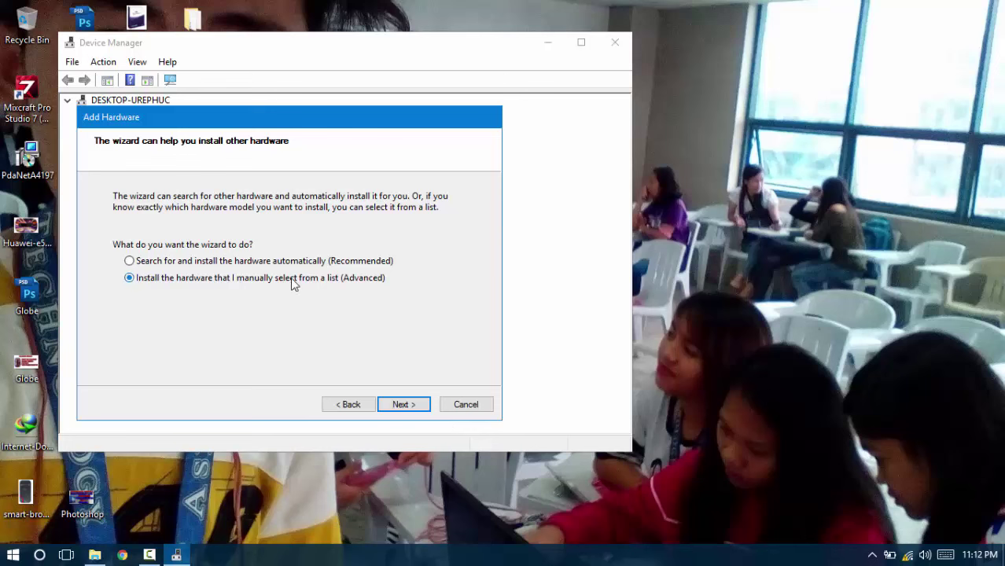
click(401, 406)
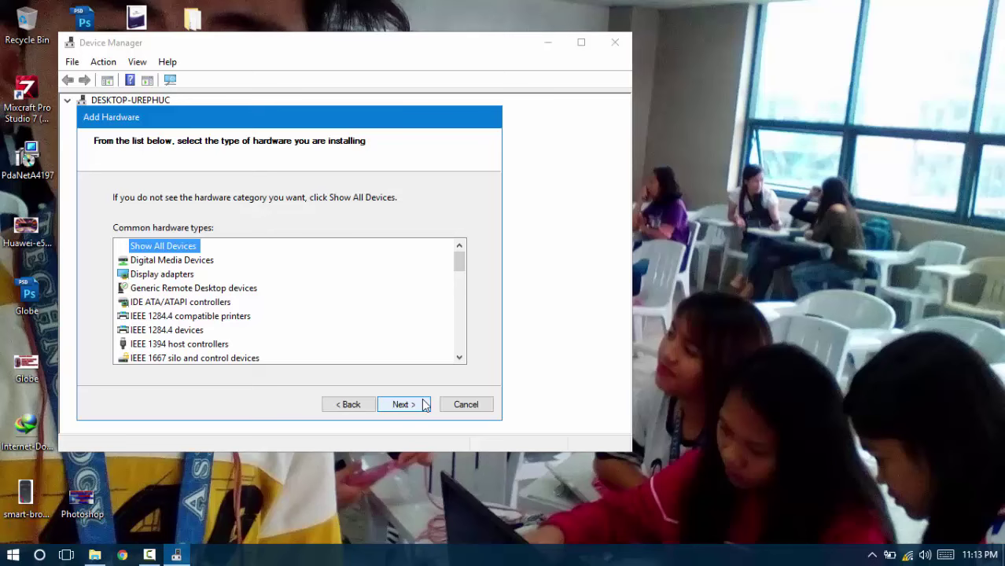
click(407, 404)
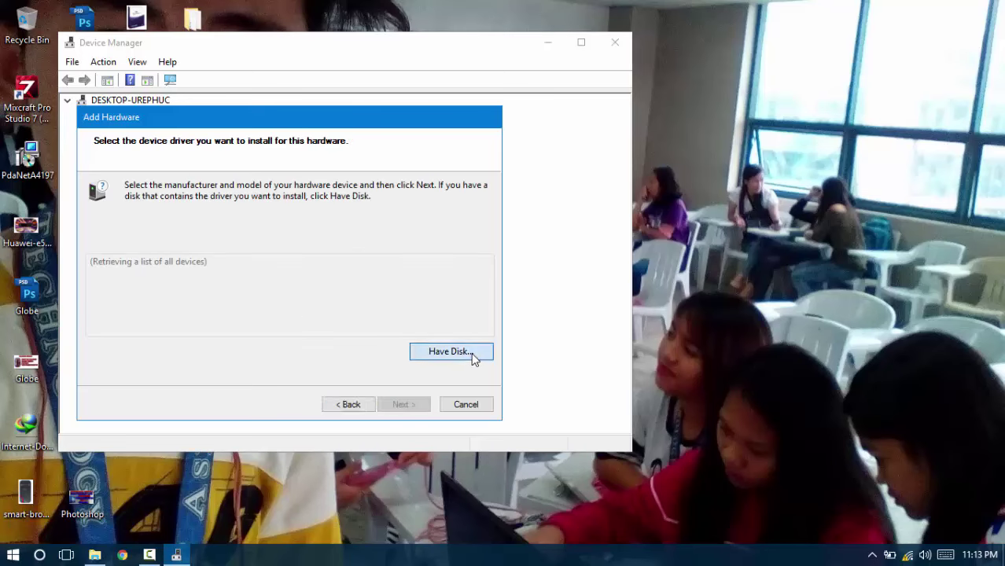
- Choose Have Disk and browse the file chooser to the Desktop
click(472, 352)
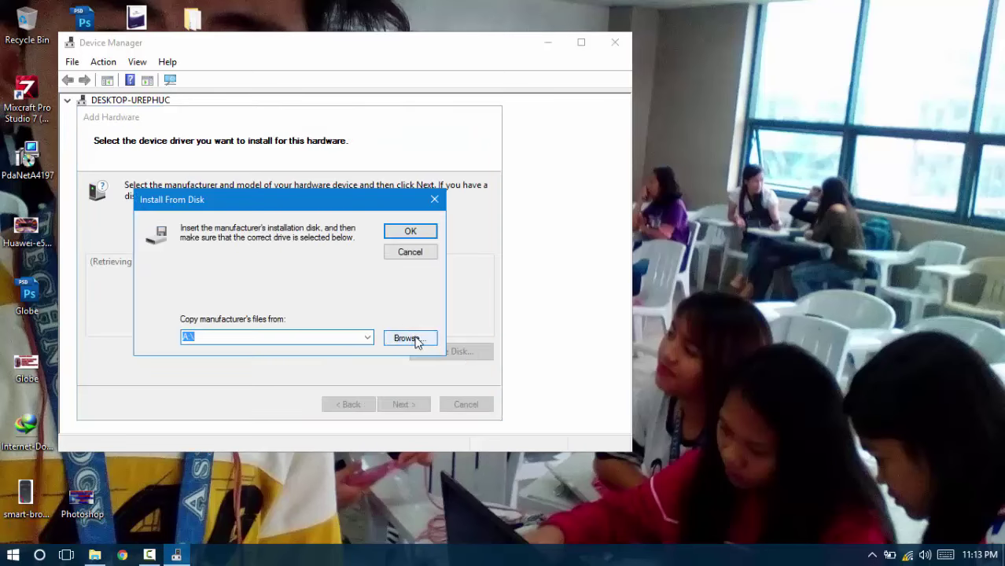
click(412, 339)
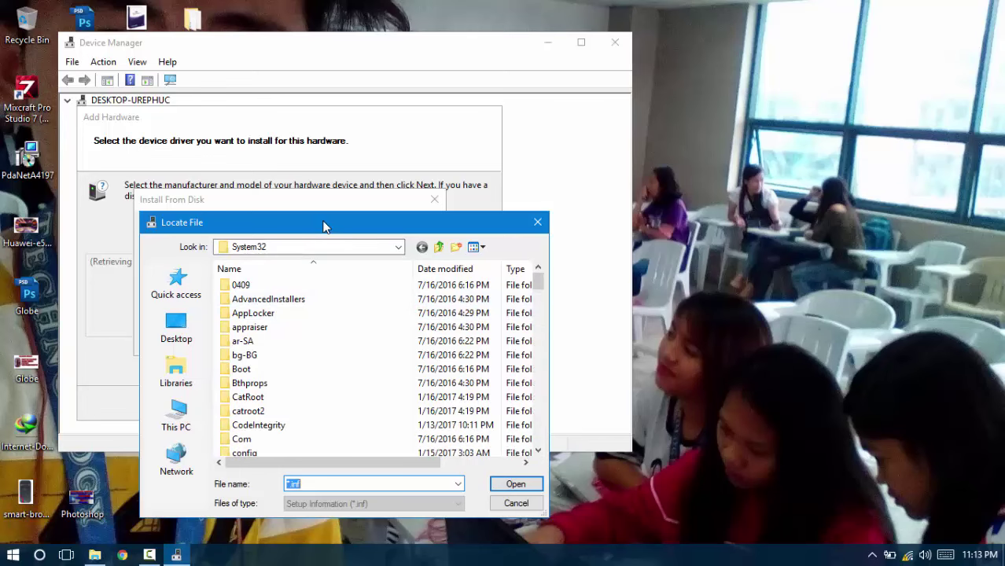
drag(314, 226, 440, 118)
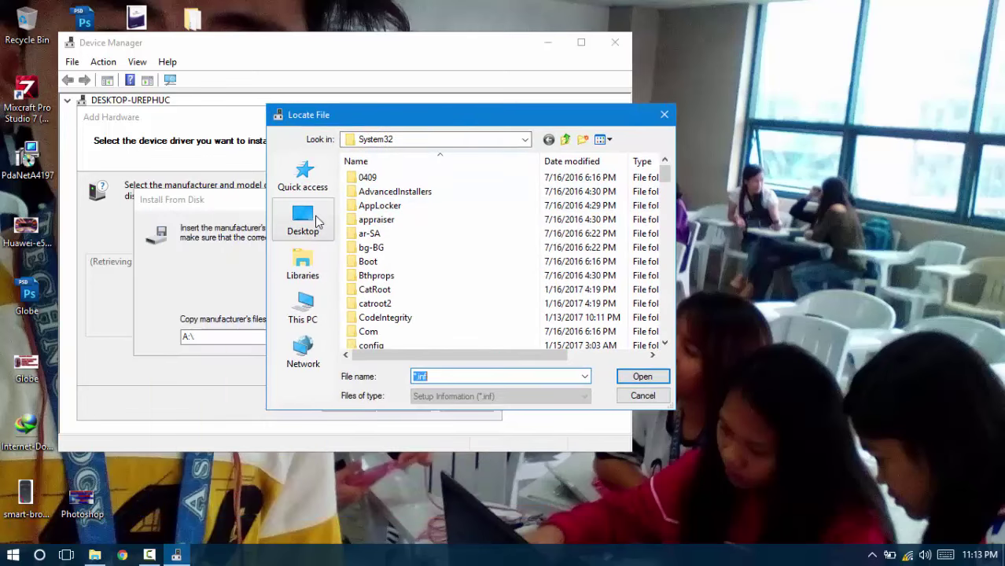
click(247, 29)
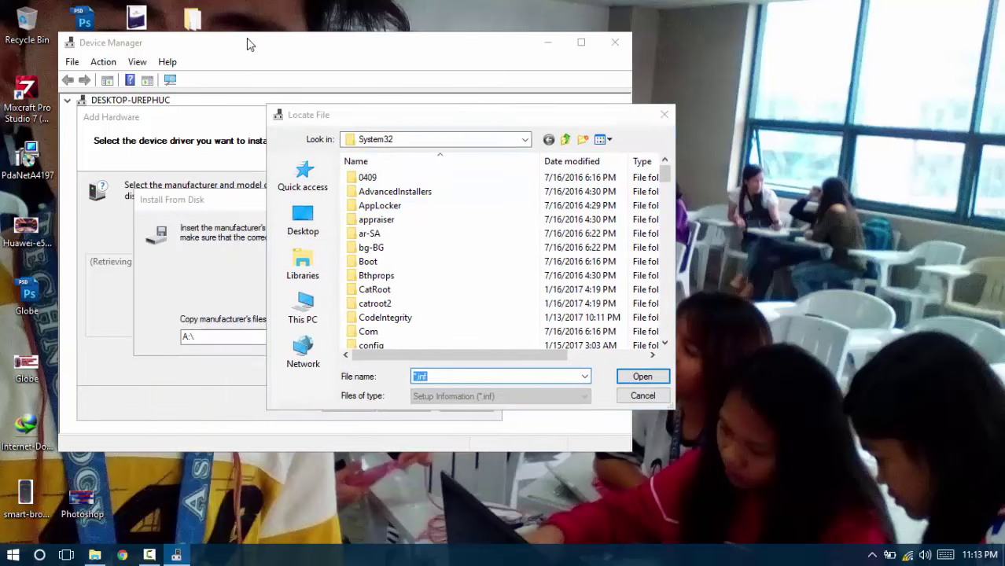
click(304, 224)
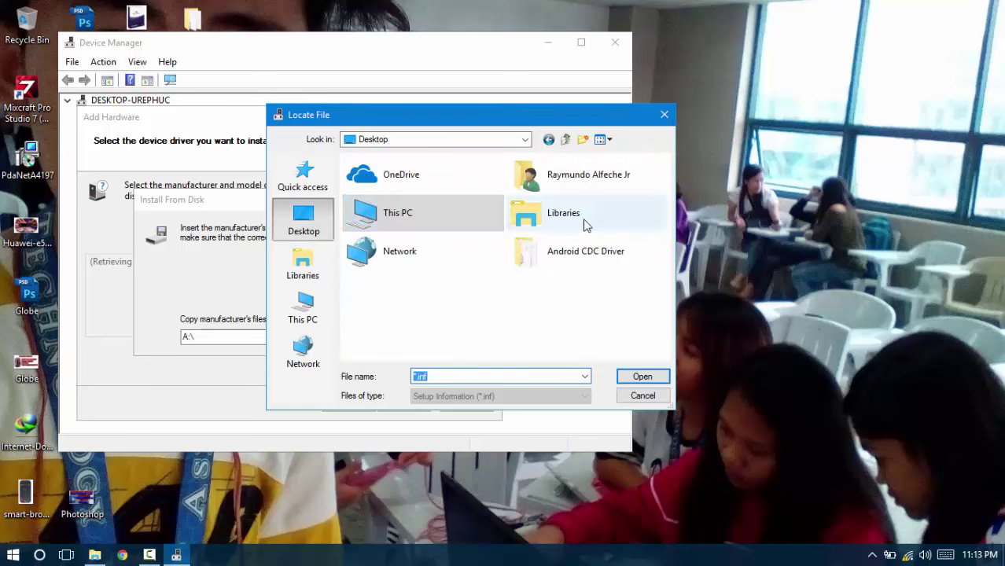
- Open Android CDC Driver > Win7 and select the usb2ser_Win7 driver file
double_click(566, 260)
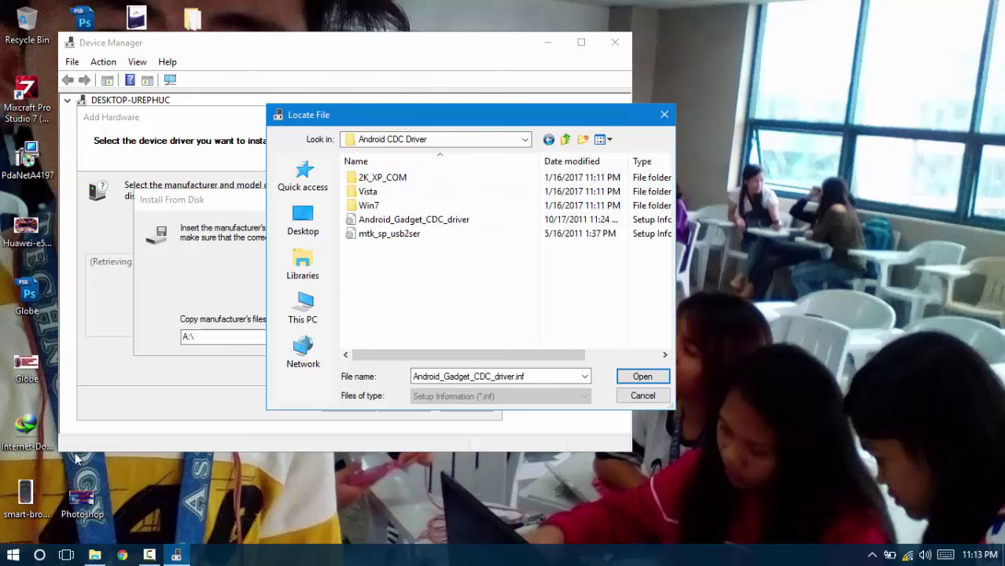
click(12, 558)
click(12, 558)
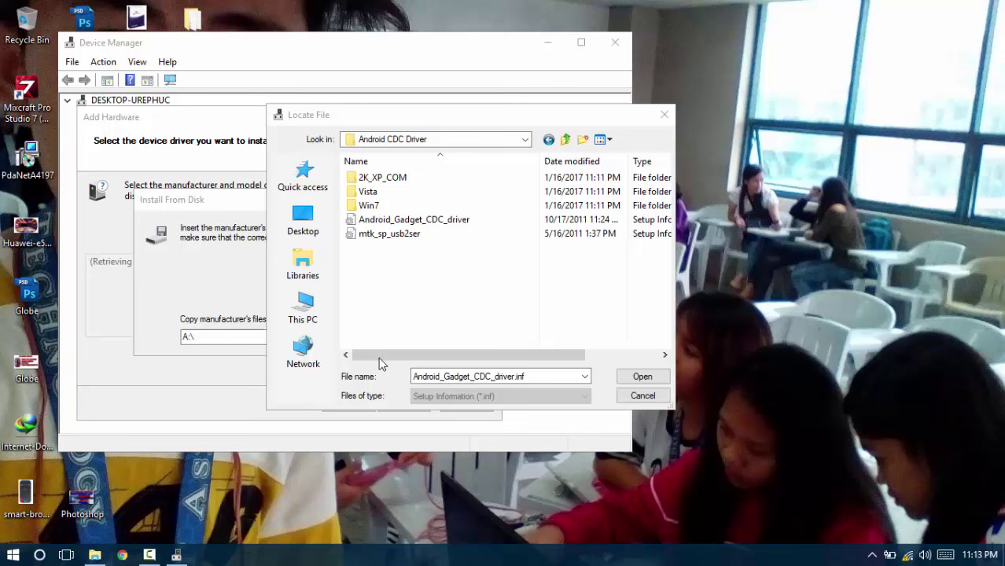
double_click(370, 206)
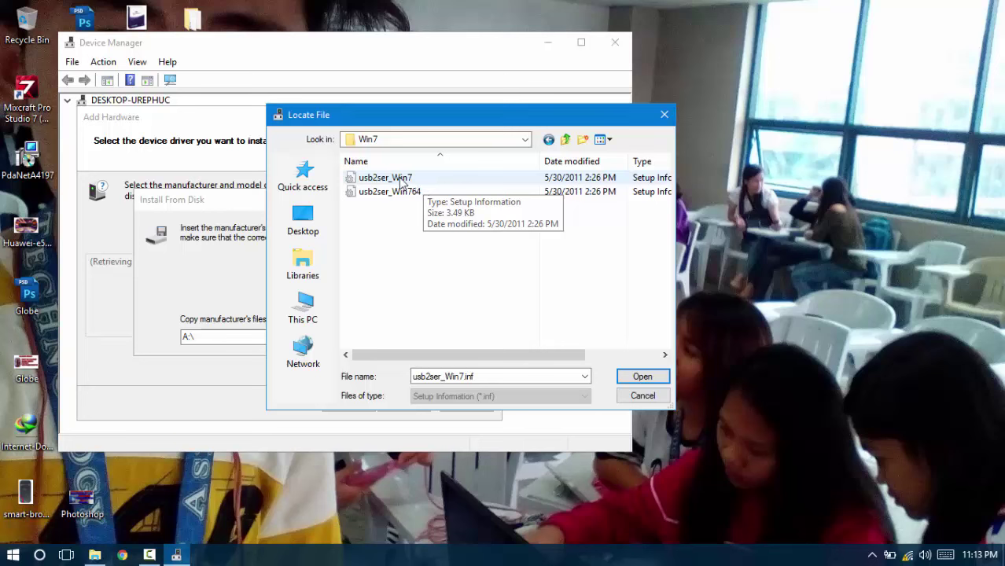
click(402, 181)
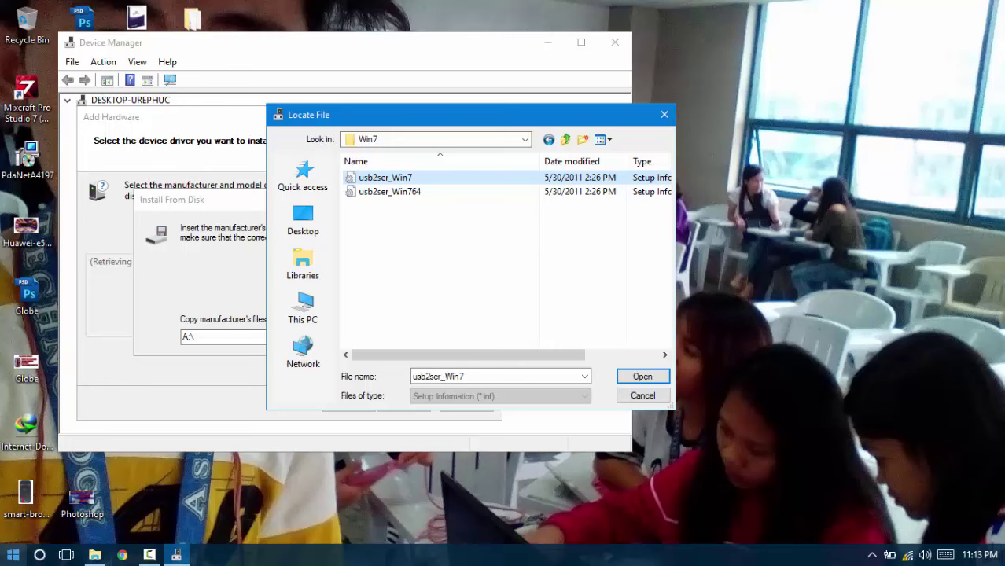
click(94, 556)
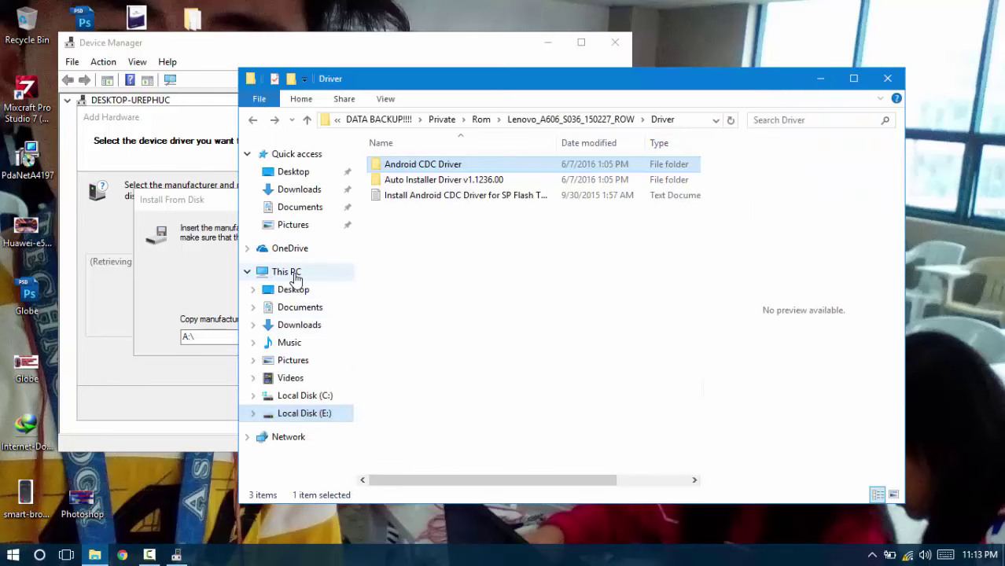
right_click(294, 276)
click(339, 467)
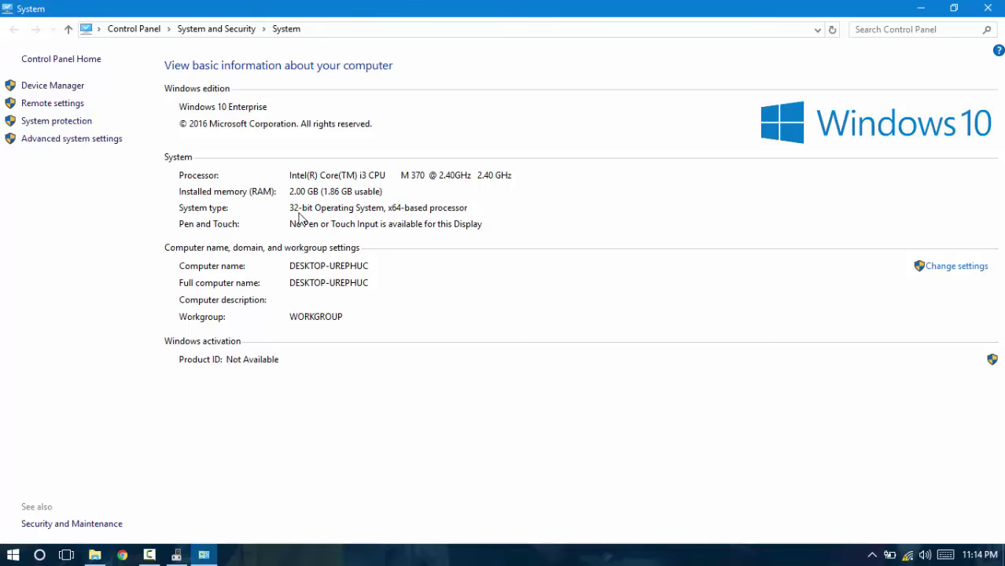
click(988, 8)
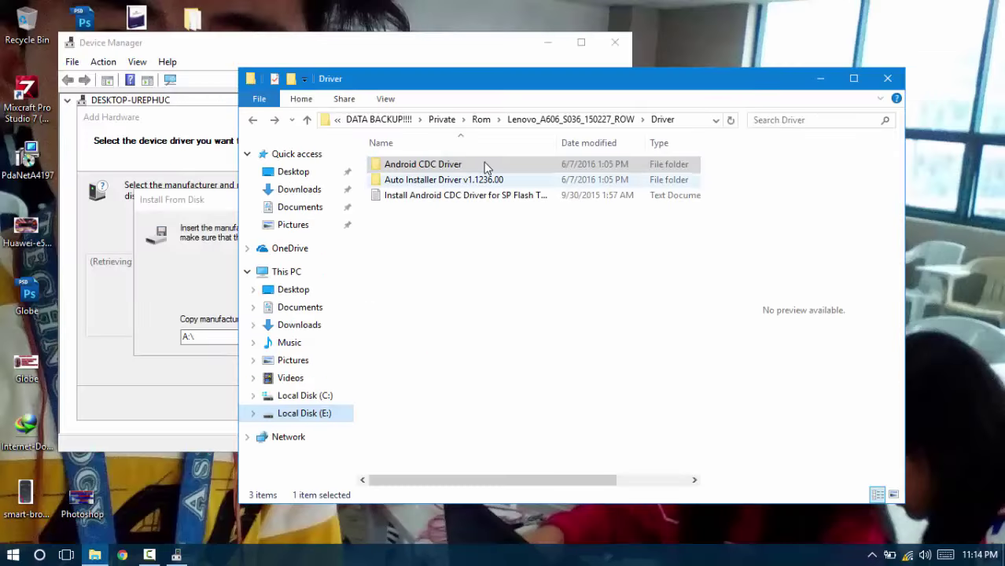
click(823, 78)
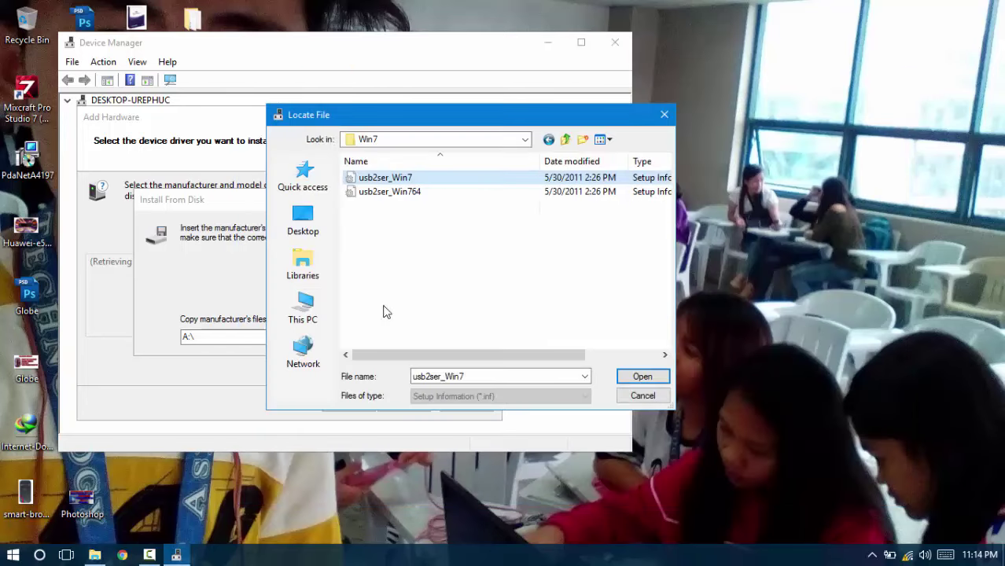
- Pick usb2ser_Win7 as the driver file and confirm the disk location
click(410, 191)
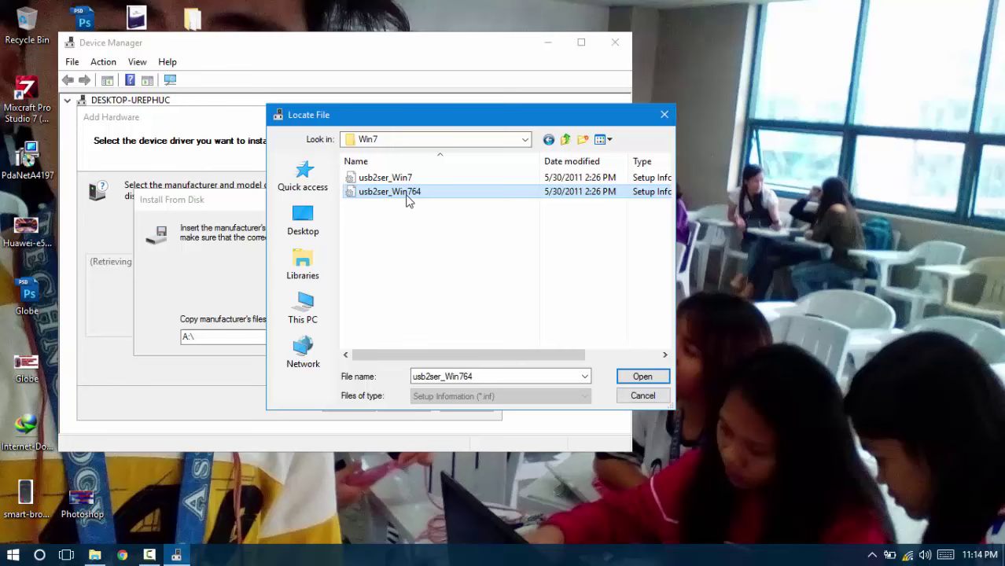
click(417, 180)
double_click(416, 180)
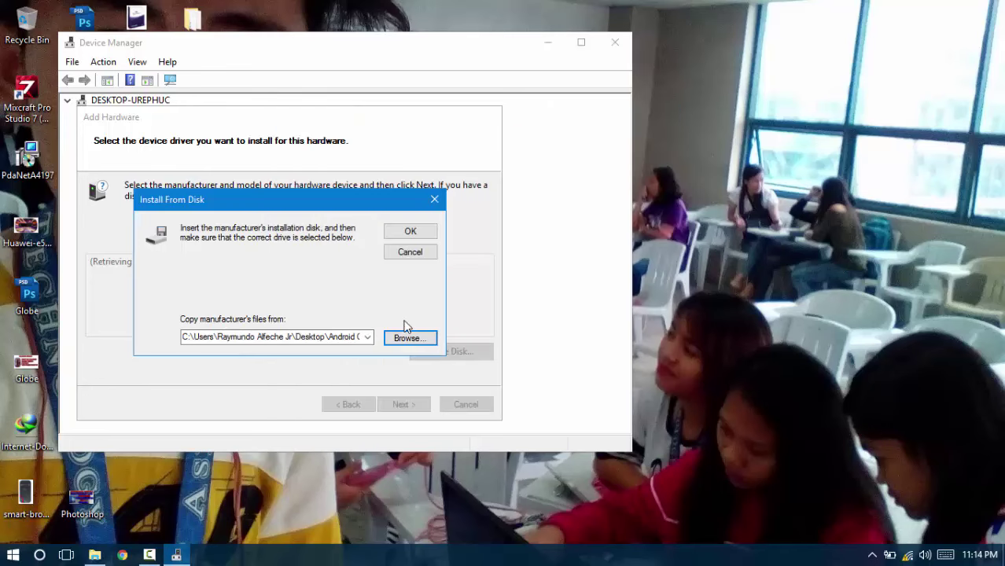
click(429, 233)
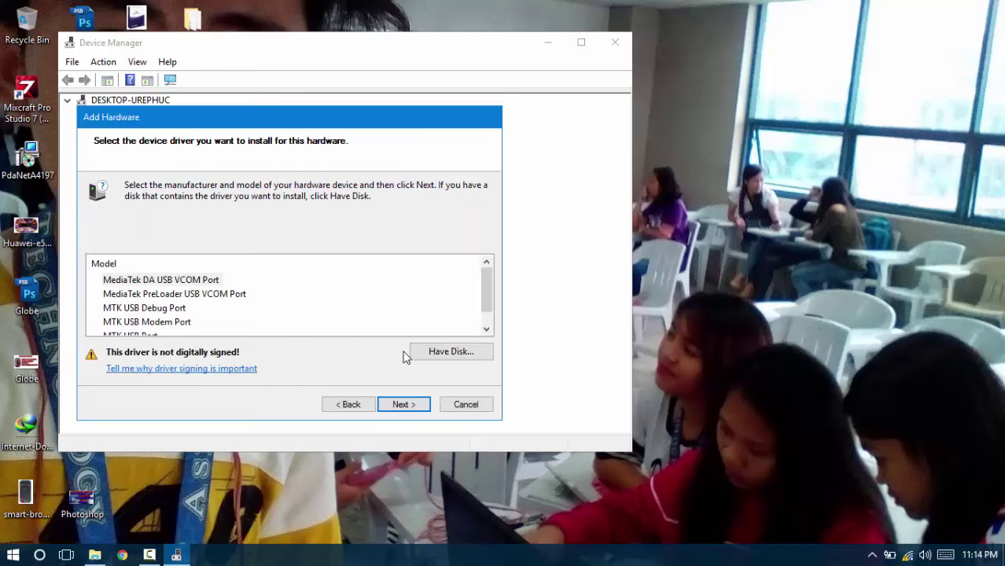
- Install MediaTek DA USB VCOM Port, accepting the unsigned driver, and finish the wizard
click(404, 404)
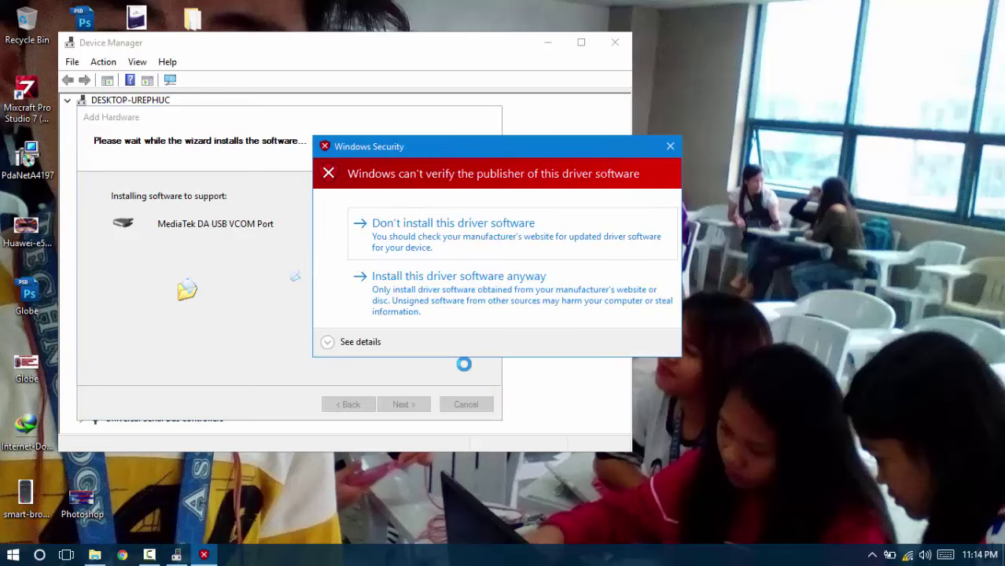
click(448, 284)
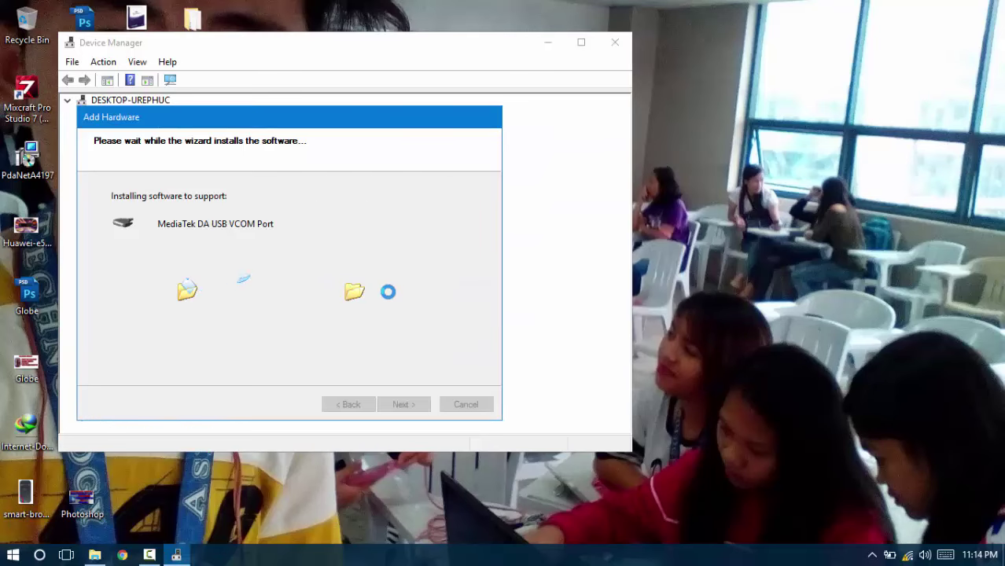
click(403, 404)
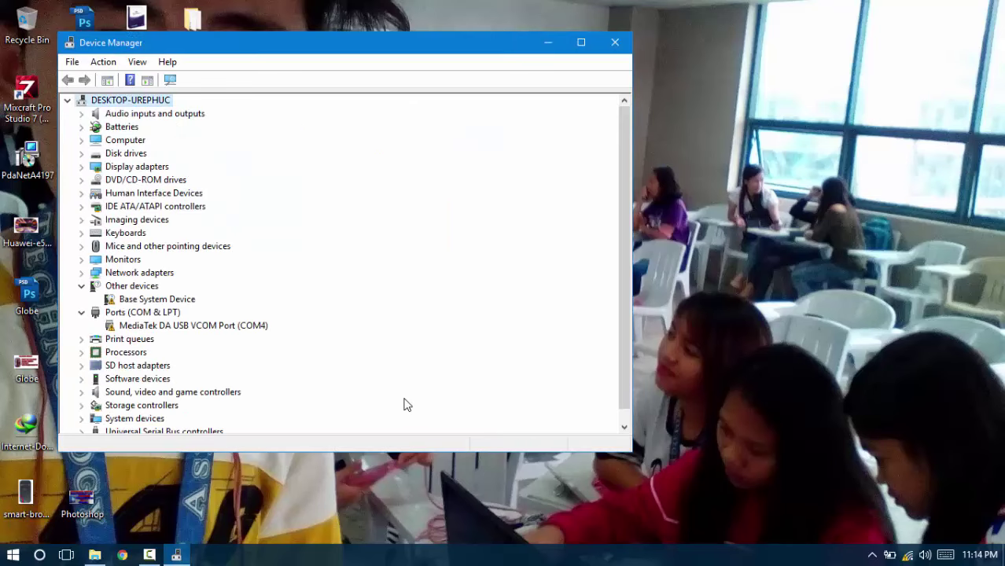
- Close Device Manager and launch flash_tool from Downloads > Compressed > SP_Flash_Tool_v5.1628_Win
click(614, 42)
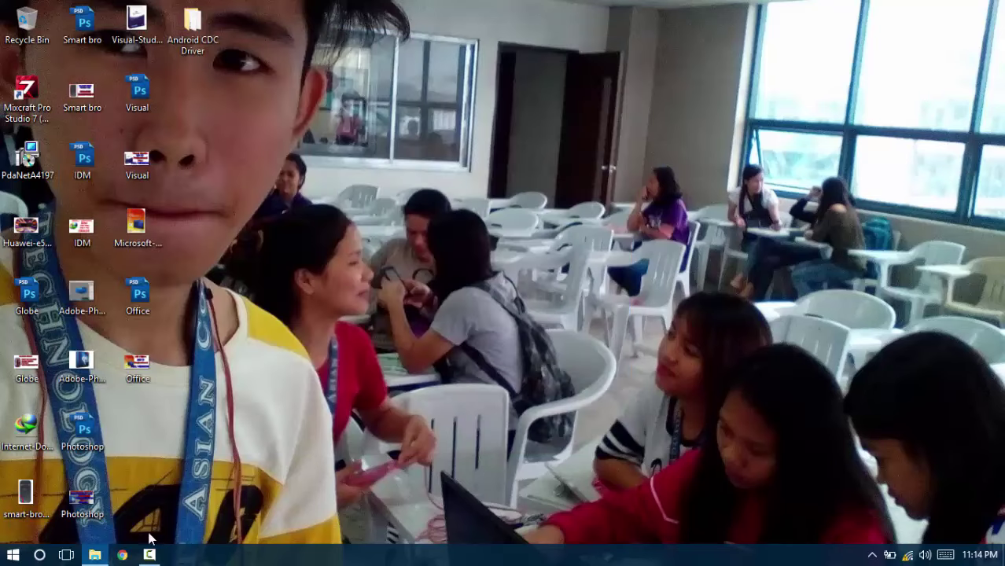
click(96, 555)
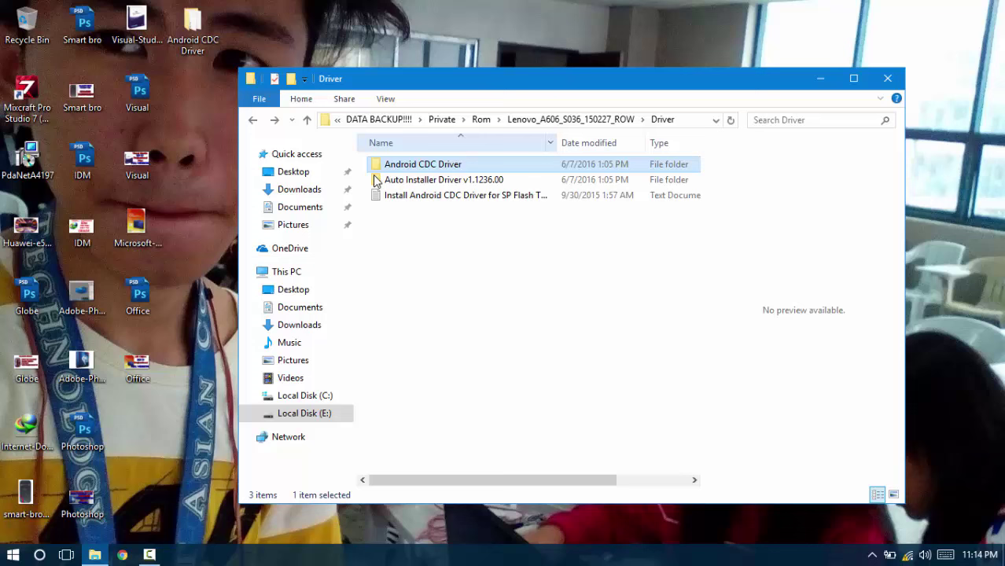
click(311, 190)
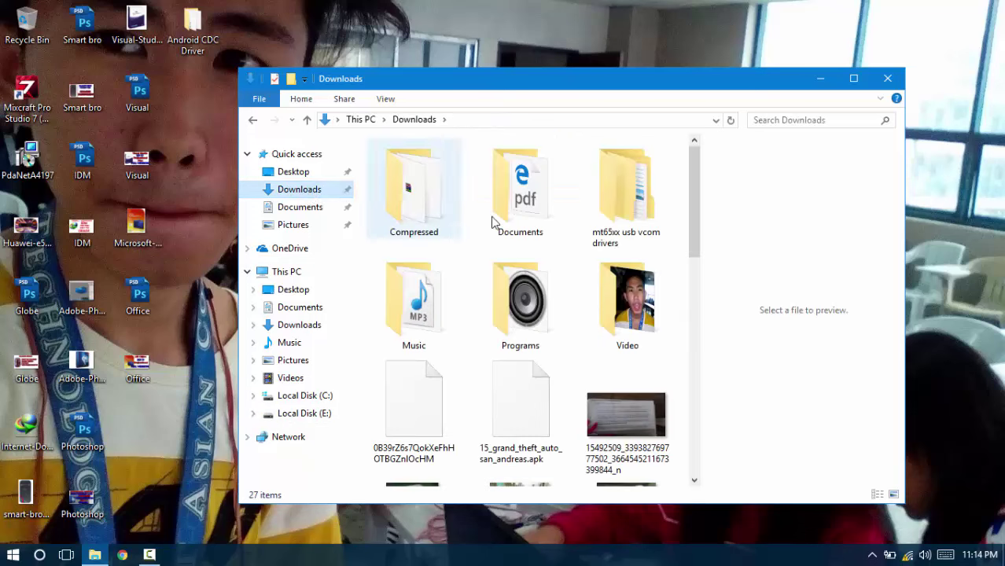
double_click(413, 193)
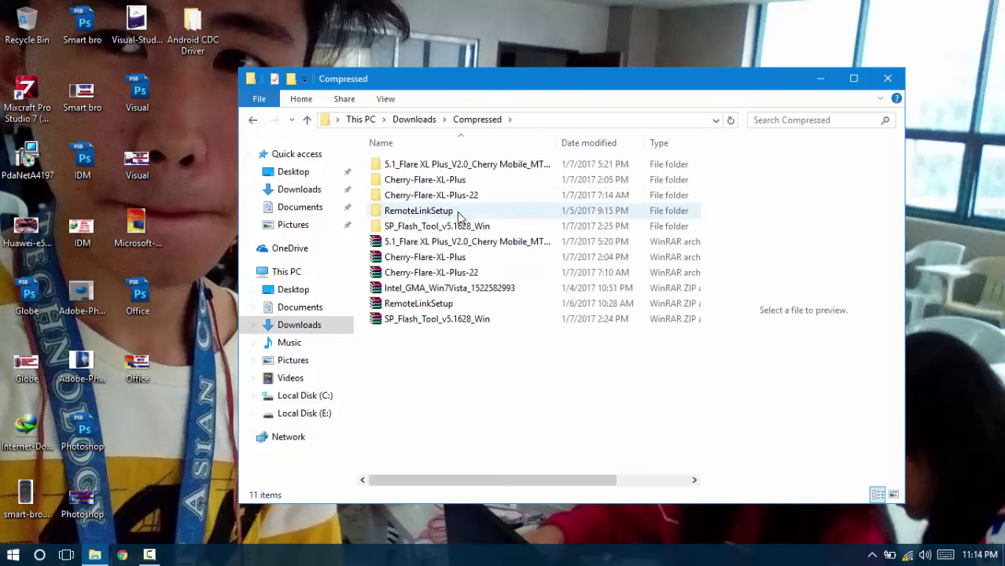
double_click(495, 228)
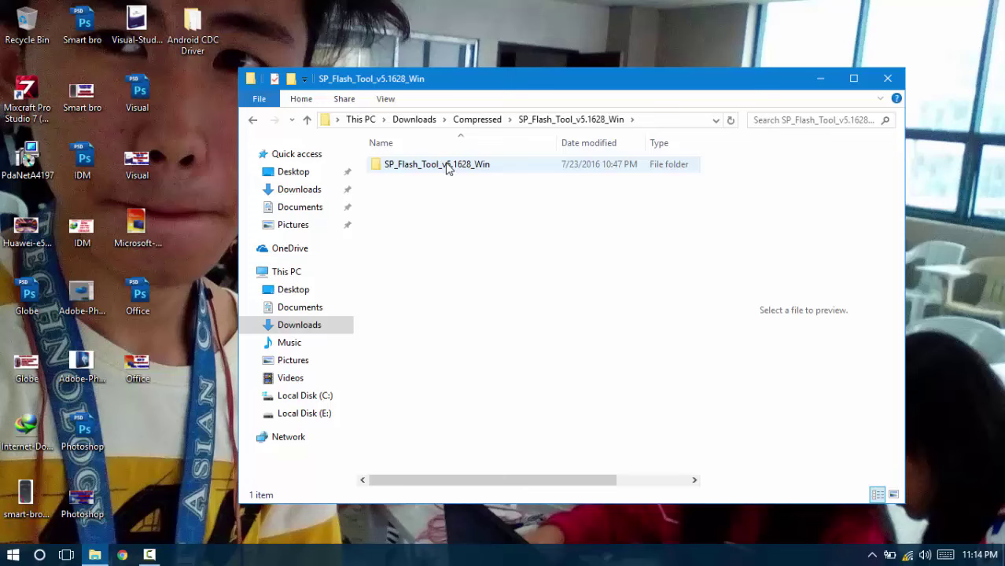
double_click(450, 164)
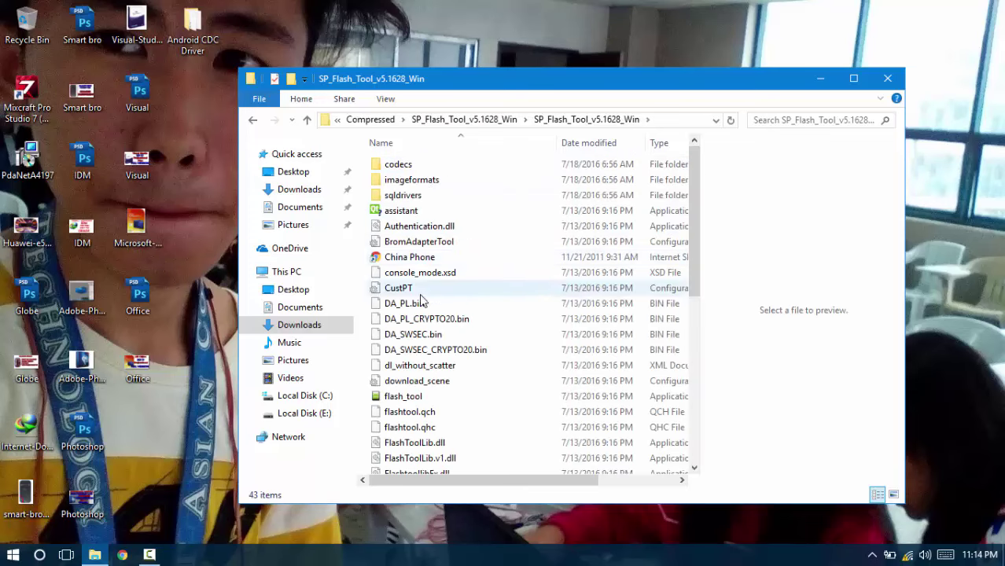
scroll(425, 314, down, 2)
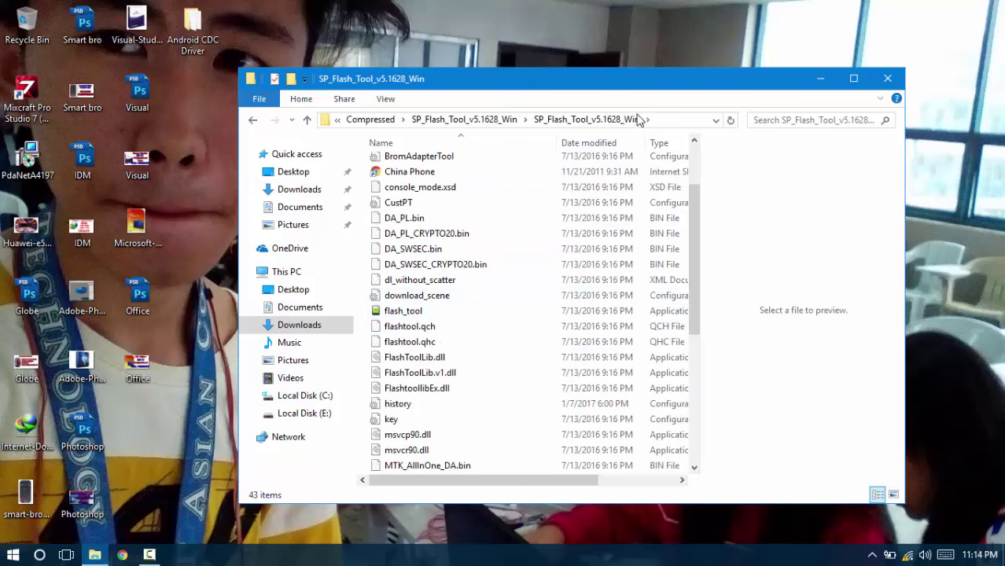
double_click(645, 81)
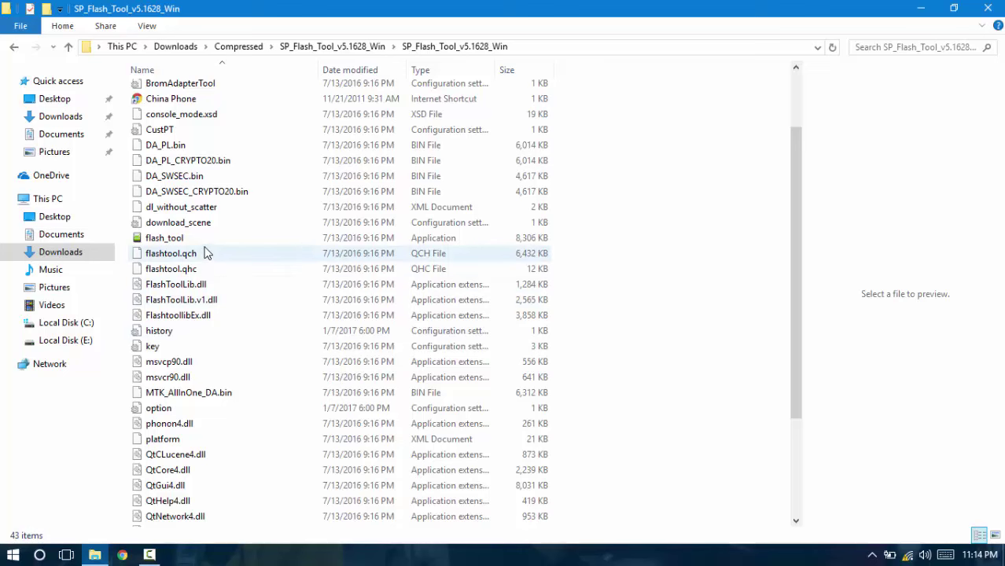
double_click(208, 240)
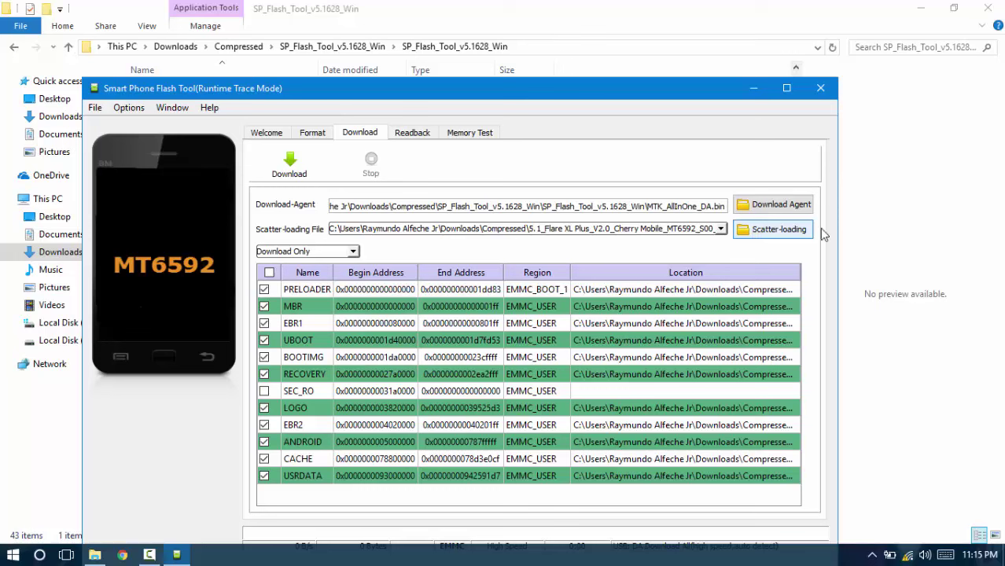
- Use the Scatter-loading dropdown and button to choose a different scatter file
click(721, 229)
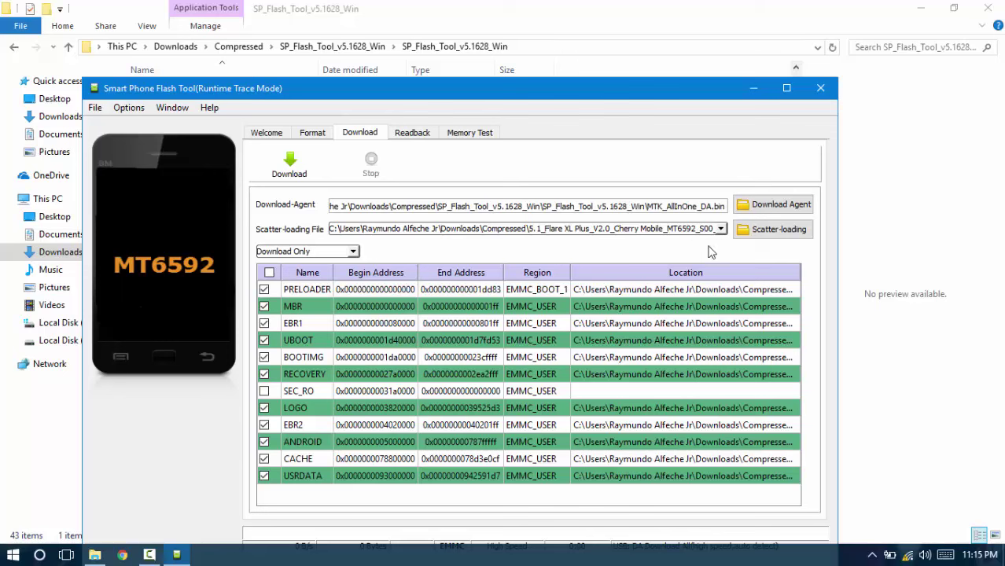
click(620, 230)
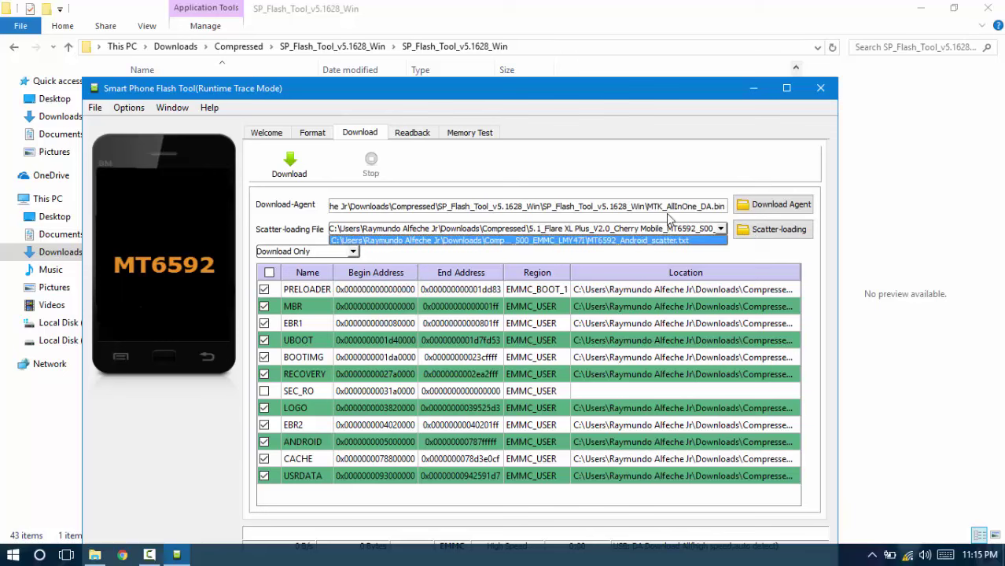
click(778, 233)
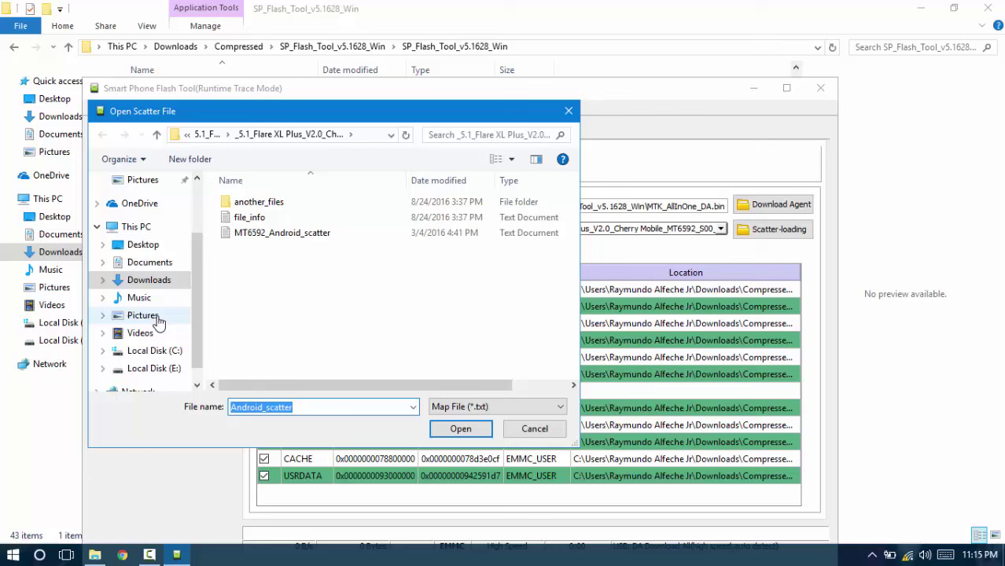
- Load MT6592_Android_scatter from Downloads > Compressed > Flare XL Plus firmware subfolder
click(161, 369)
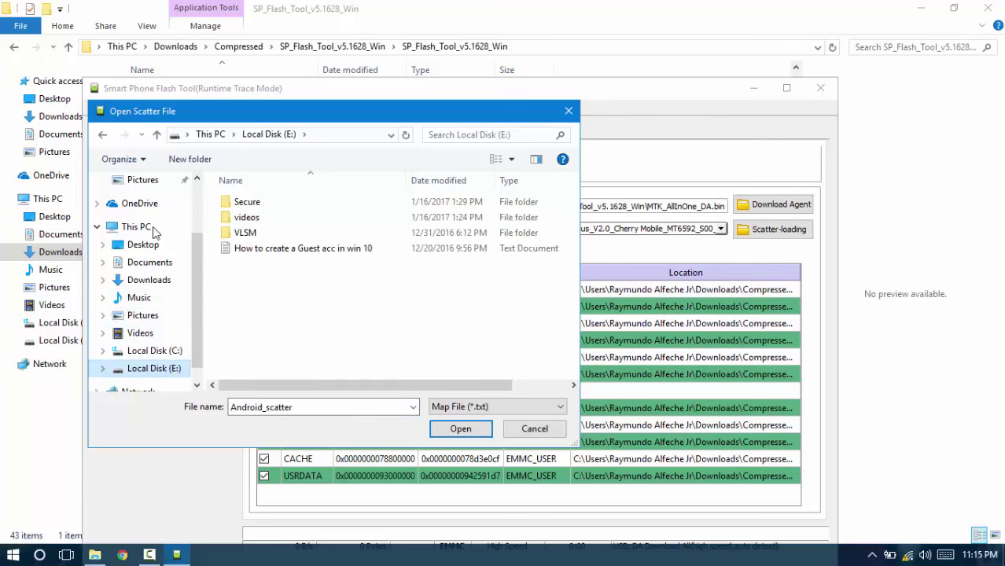
click(141, 280)
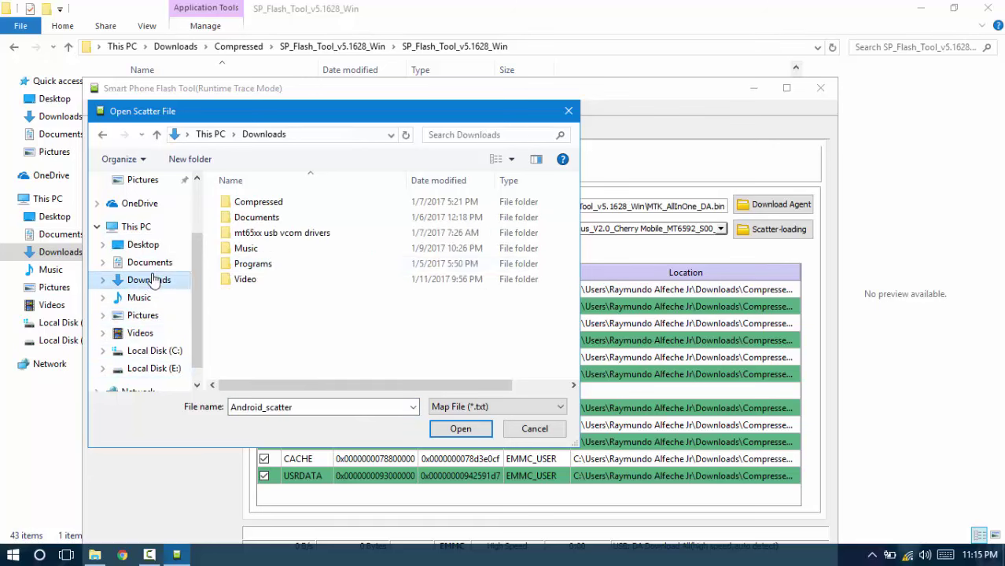
double_click(284, 207)
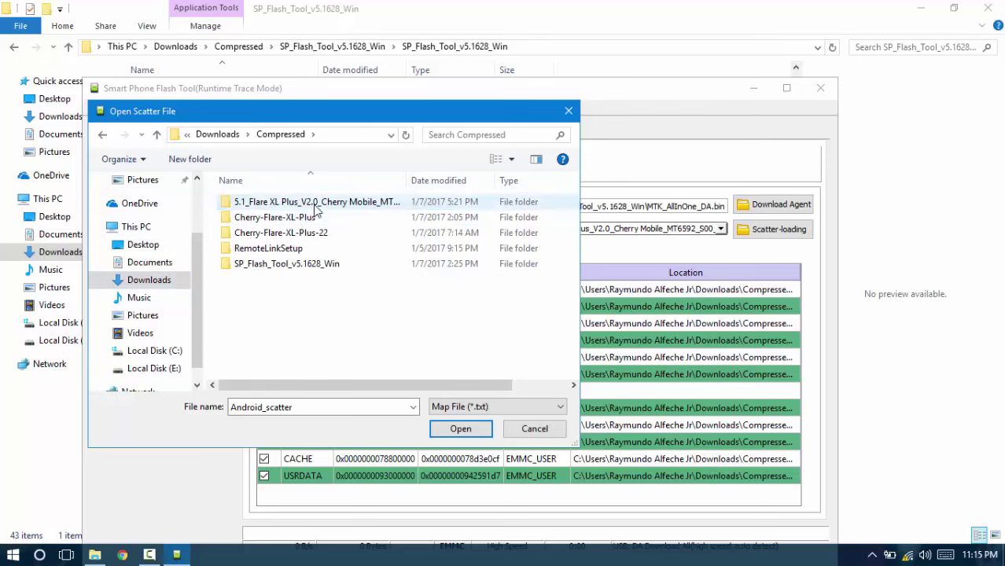
click(317, 206)
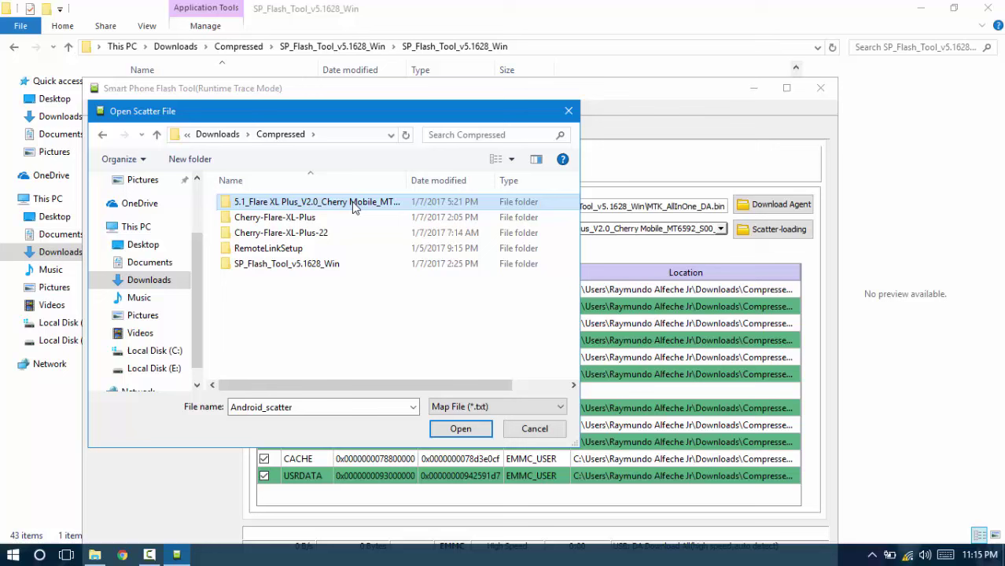
double_click(352, 201)
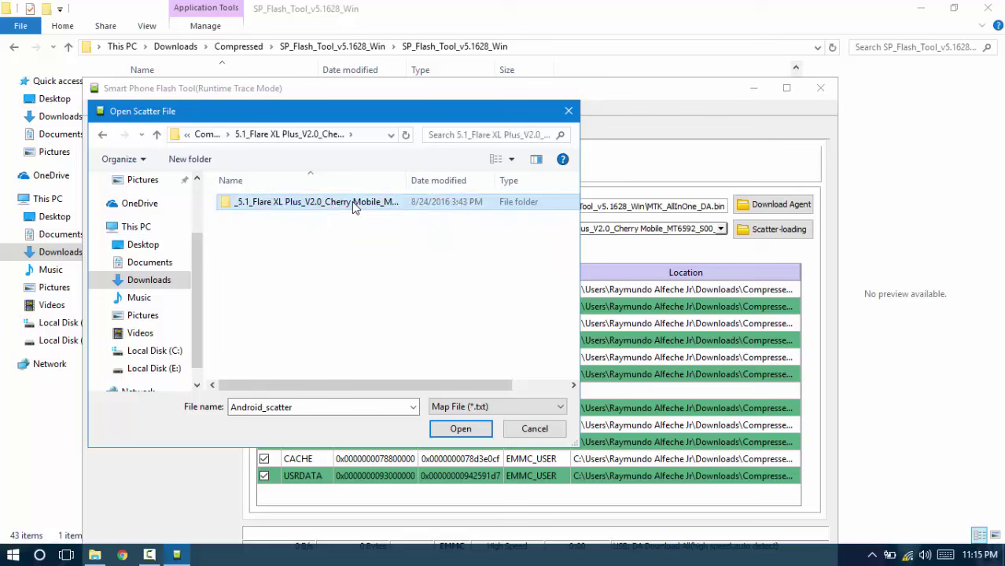
double_click(352, 201)
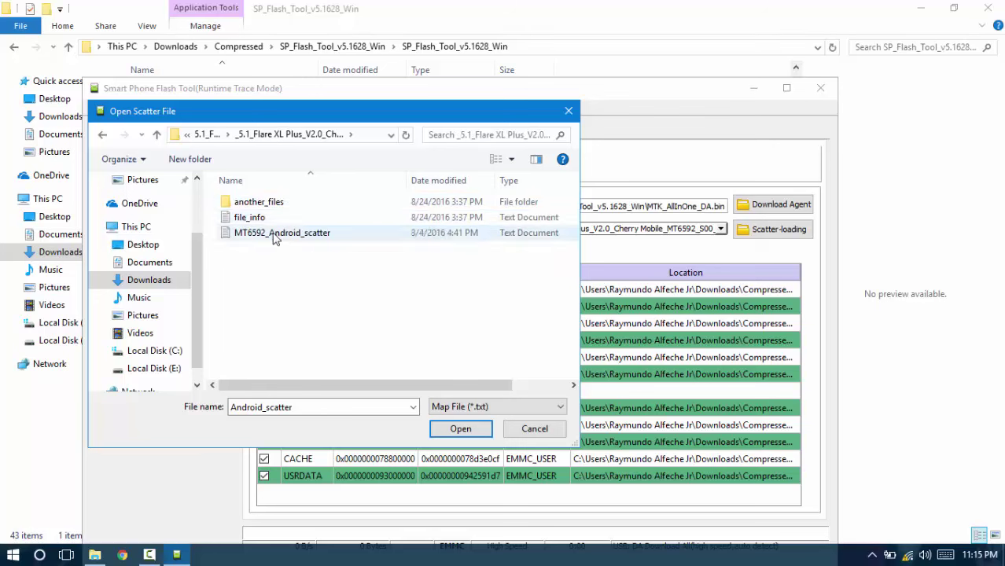
mouse_move(314, 235)
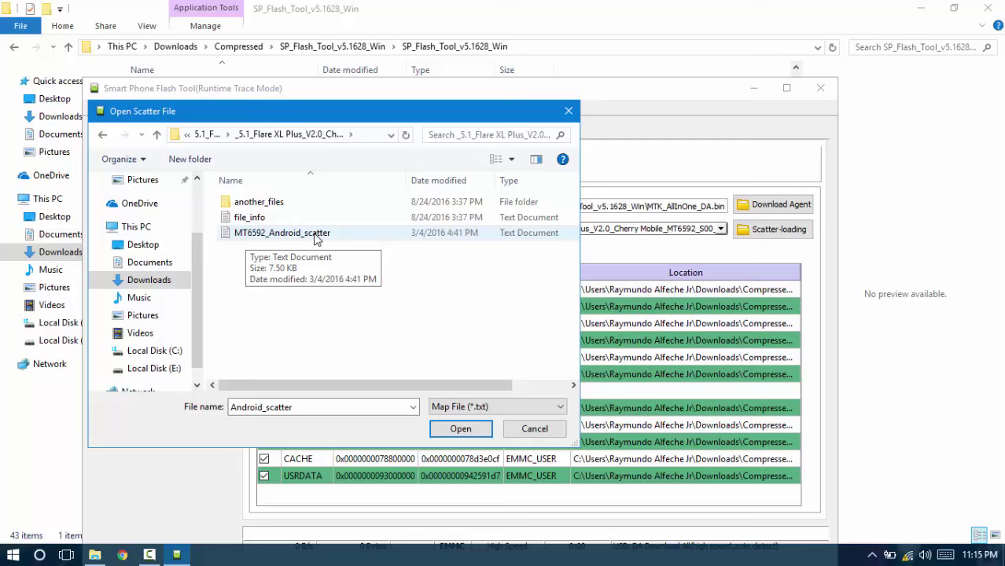
double_click(319, 234)
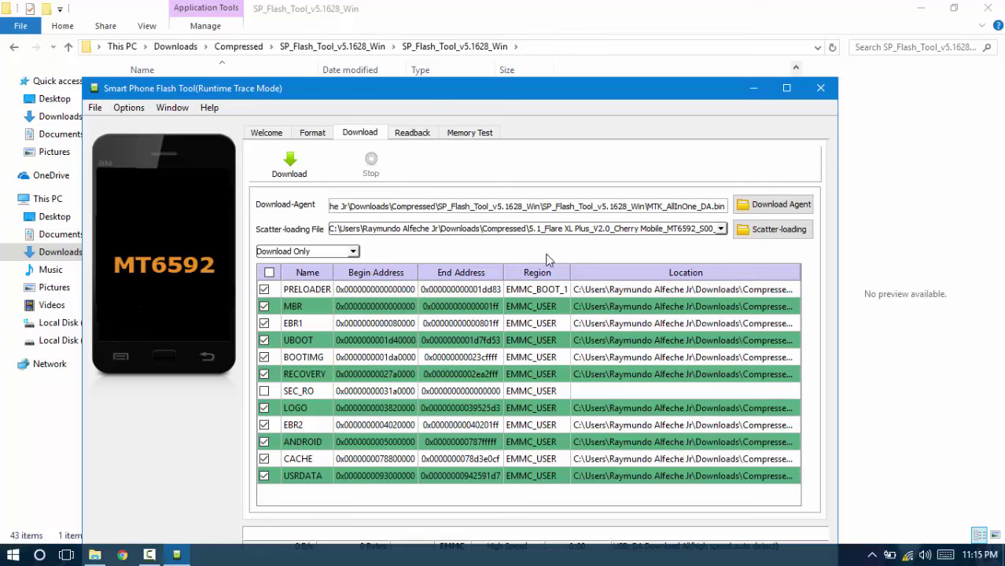
- On the Format tab, format the whole flash except the bootloader
click(325, 142)
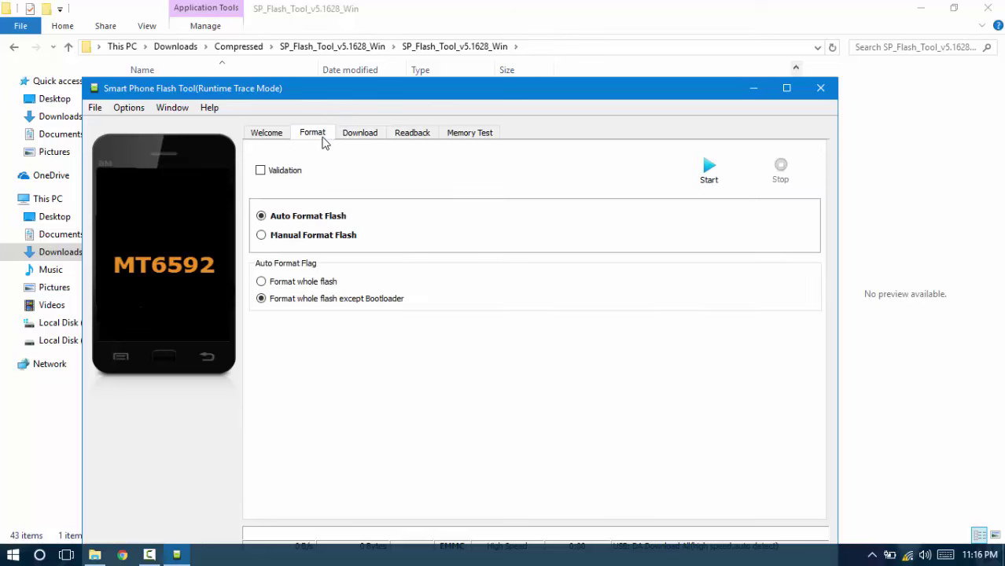
click(700, 177)
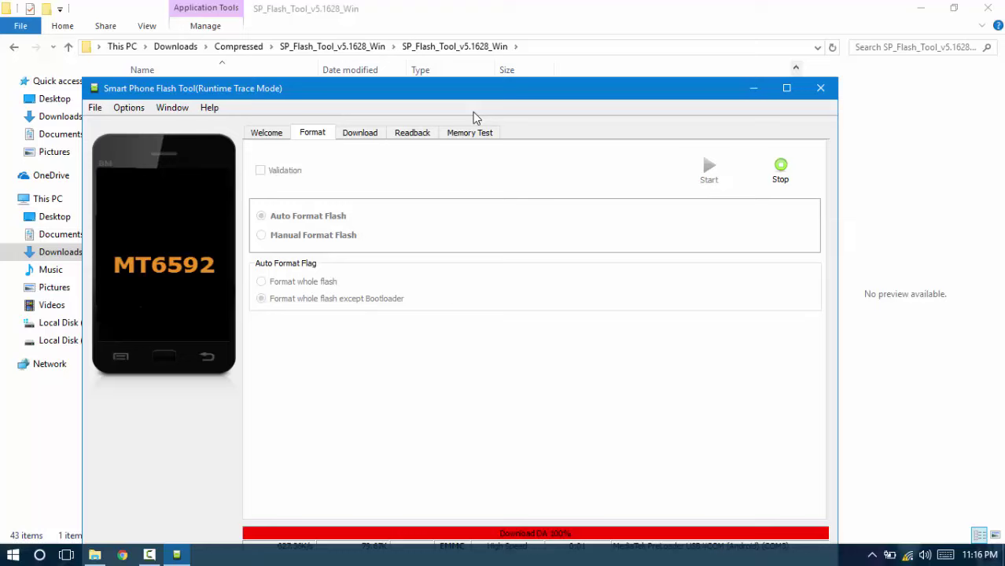
double_click(485, 86)
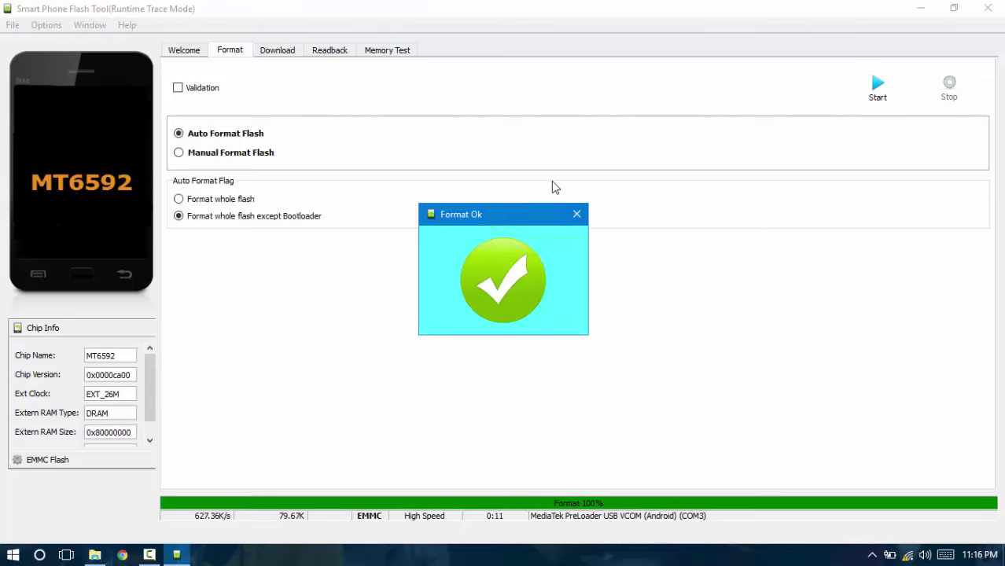
- Dismiss Format Ok, flash the firmware via Download (Ctrl+D), and close Download Ok
key(Escape)
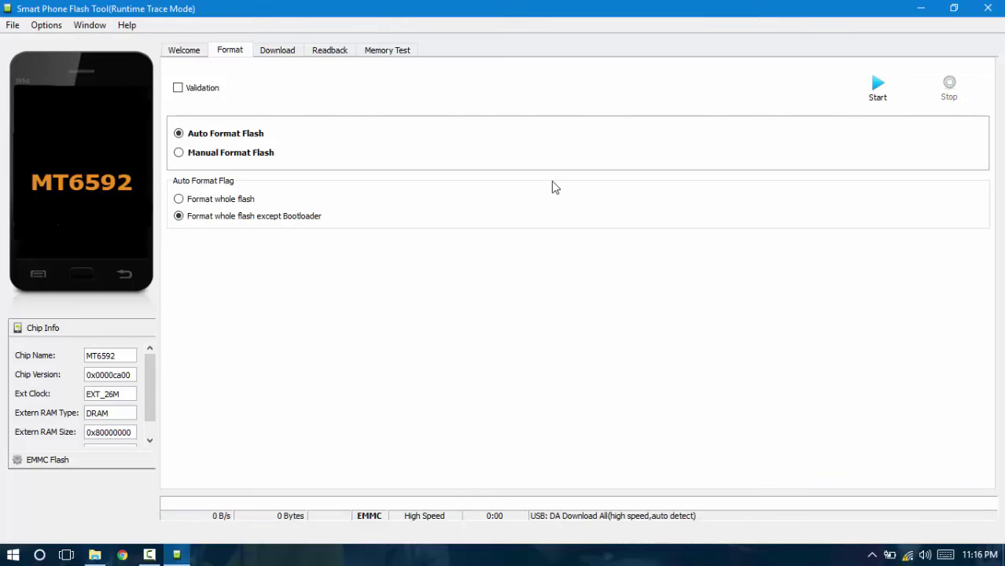
key(ctrl+Tab)
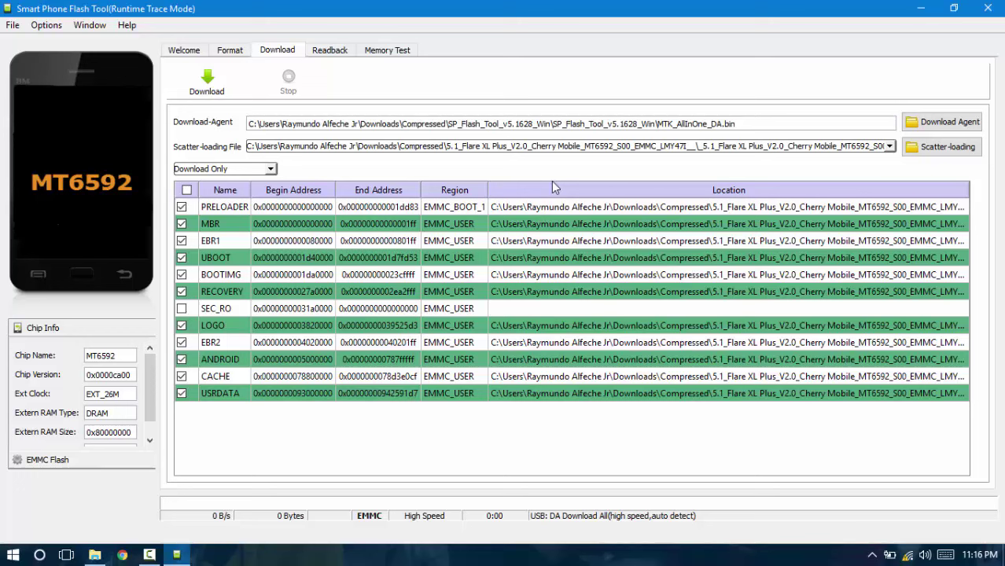
key(ctrl+d)
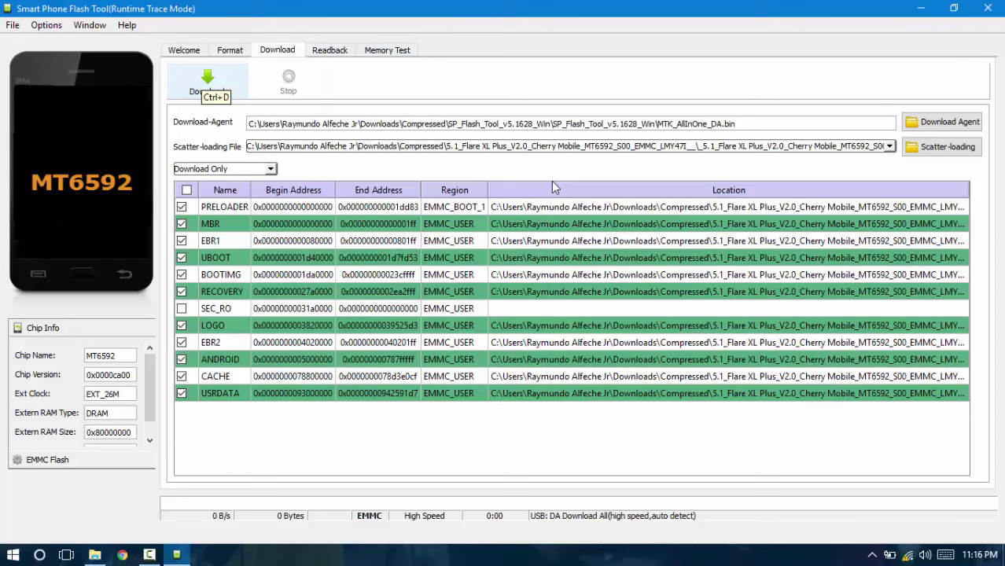
key(ctrl+d)
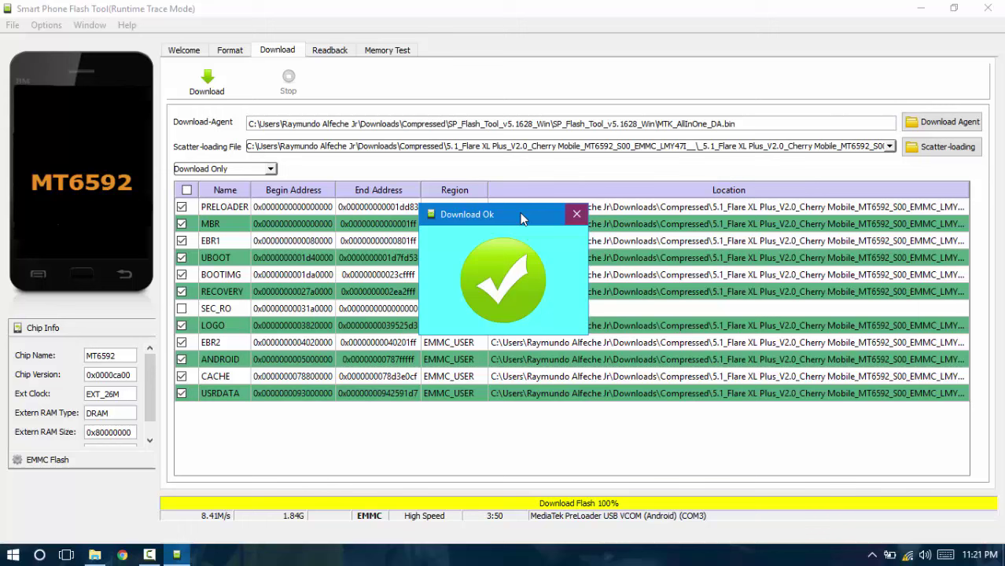
key(Escape)
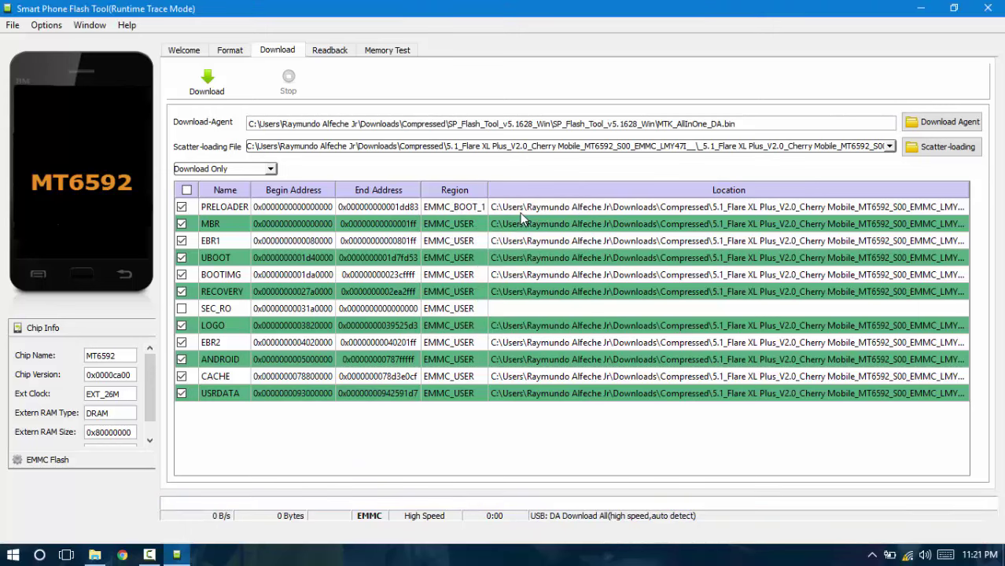